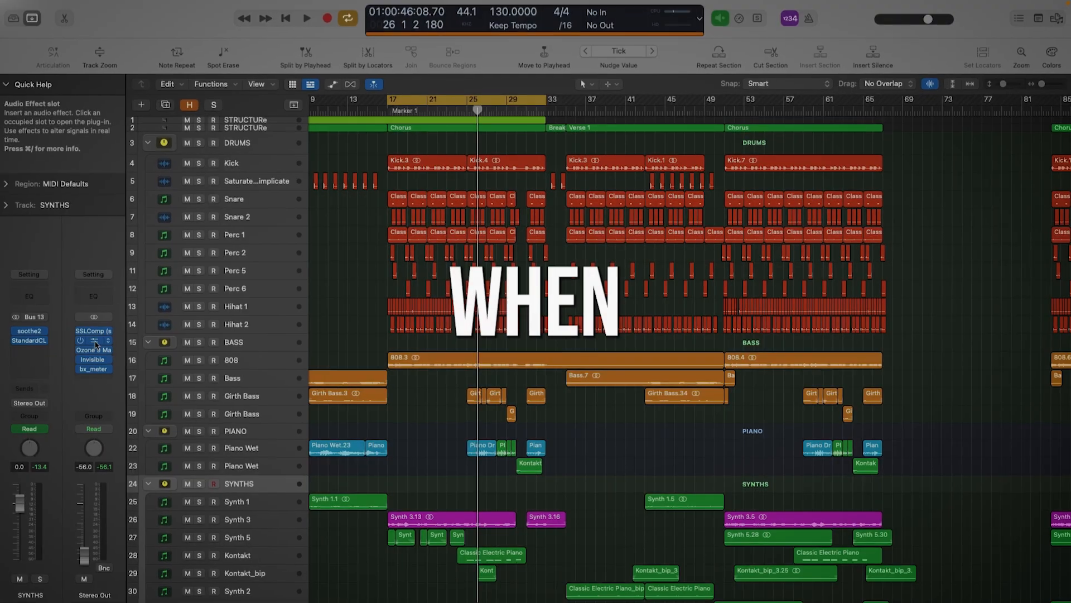
Open the Ozone 9 Maximizer on the Stereo Out, reposition its window over the tracks and start playback
left_click(45, 343)
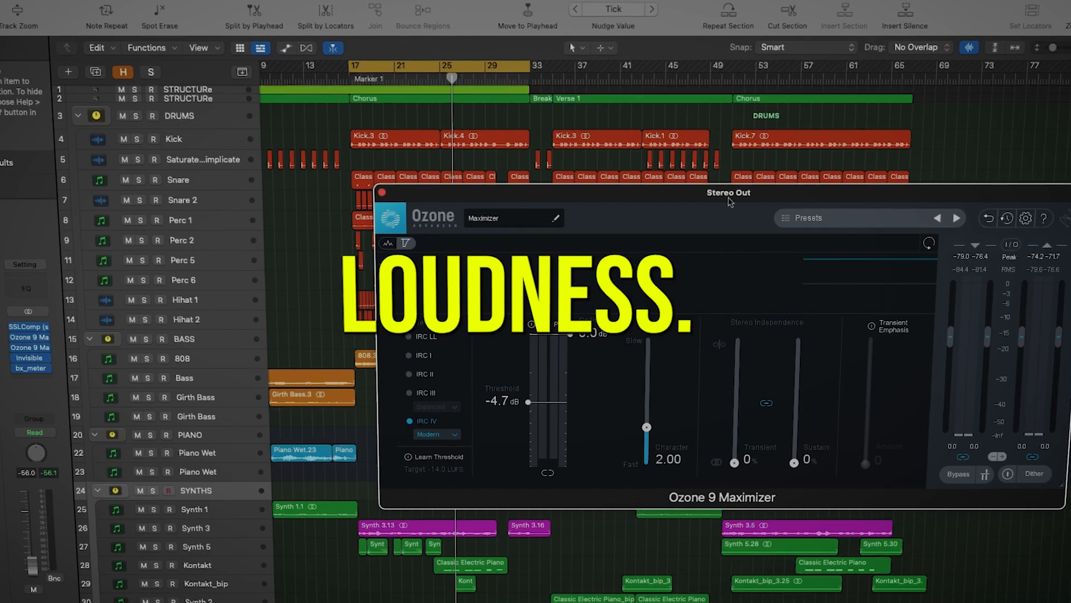
left_click_drag(725, 195, 551, 166)
key("space")
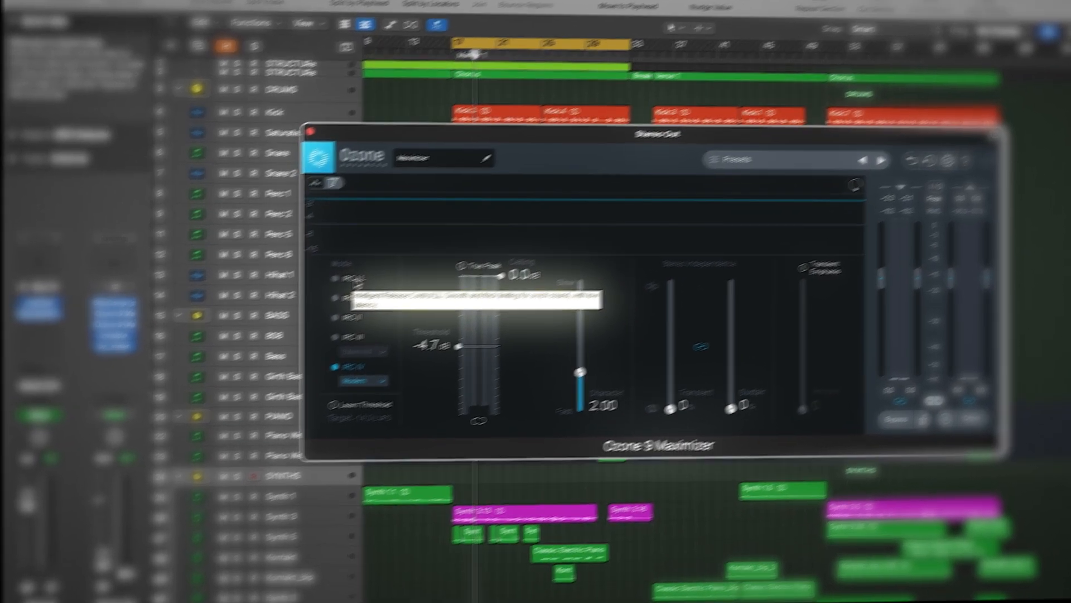
Switch the Maximizer to IRC I mode and audition the chorus with it
left_click(304, 312)
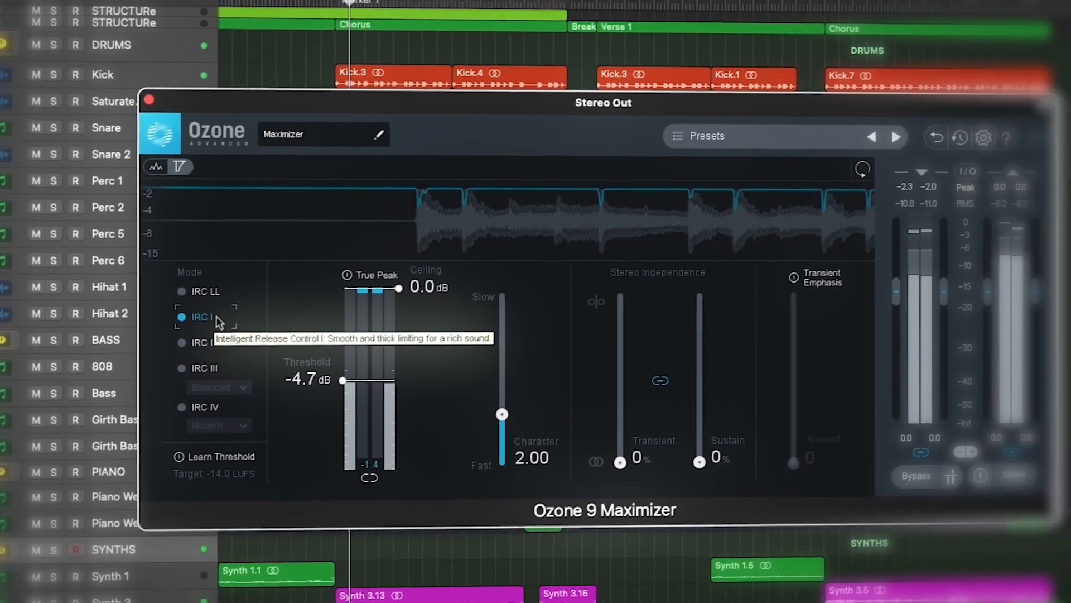
key("space")
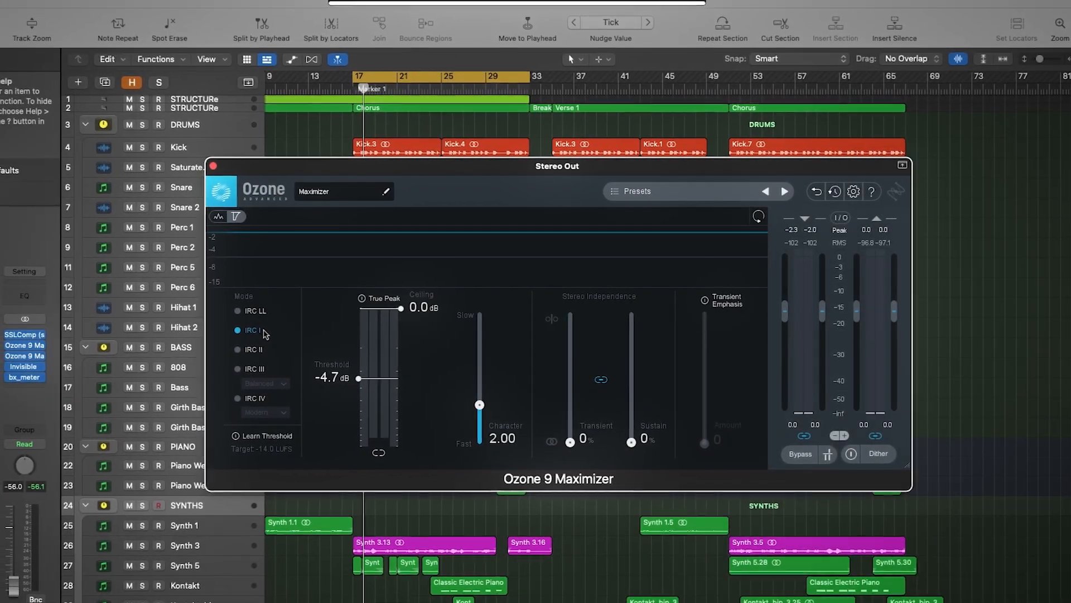
key("space")
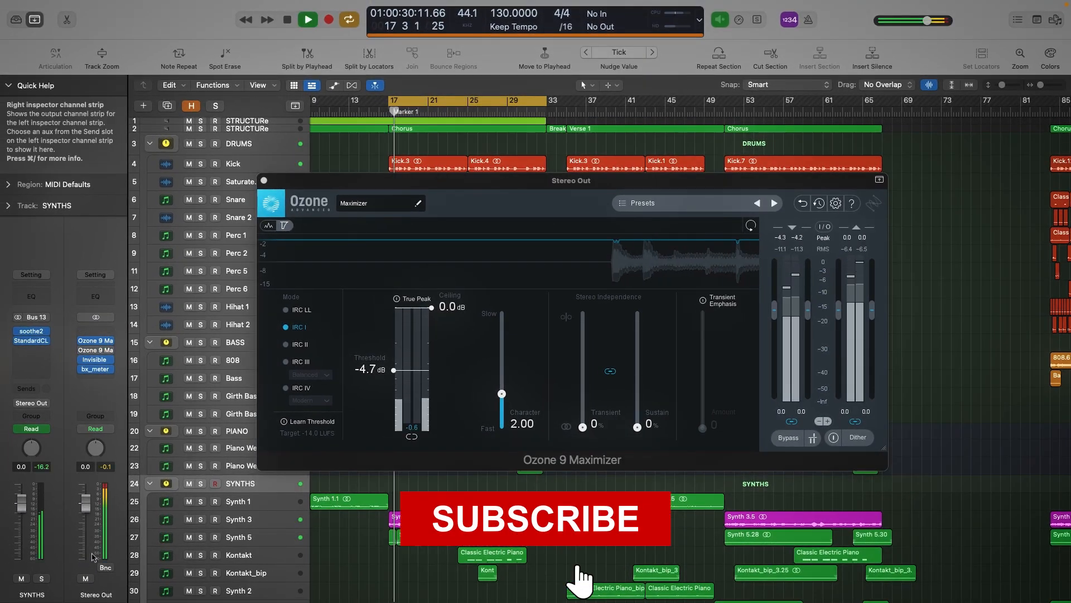
left_click_drag(373, 380, 372, 376)
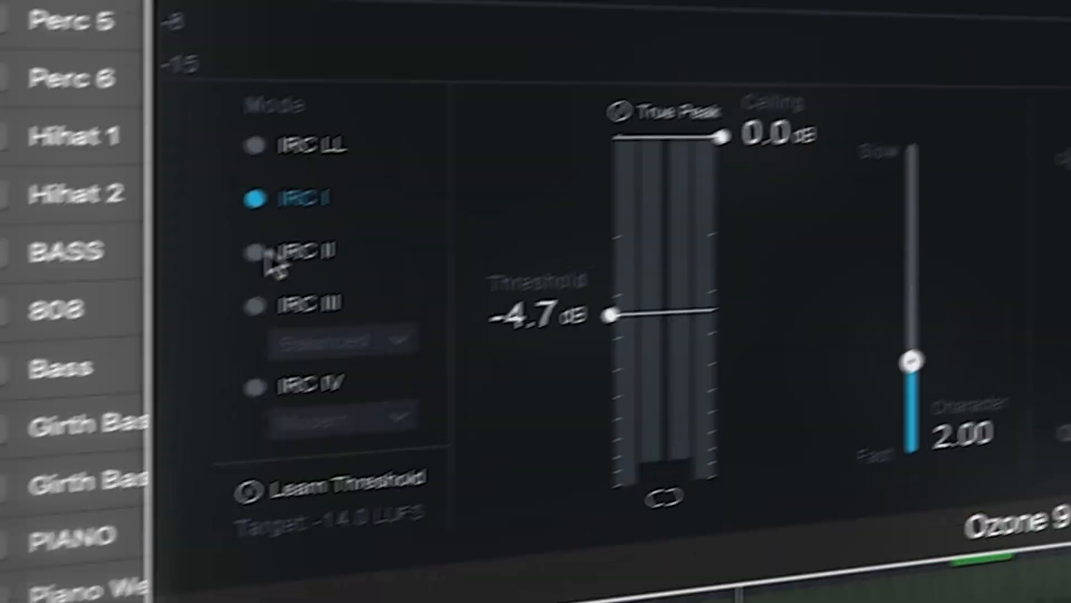
Switch the Maximizer to IRC II mode and play the chorus through it
left_click(285, 344)
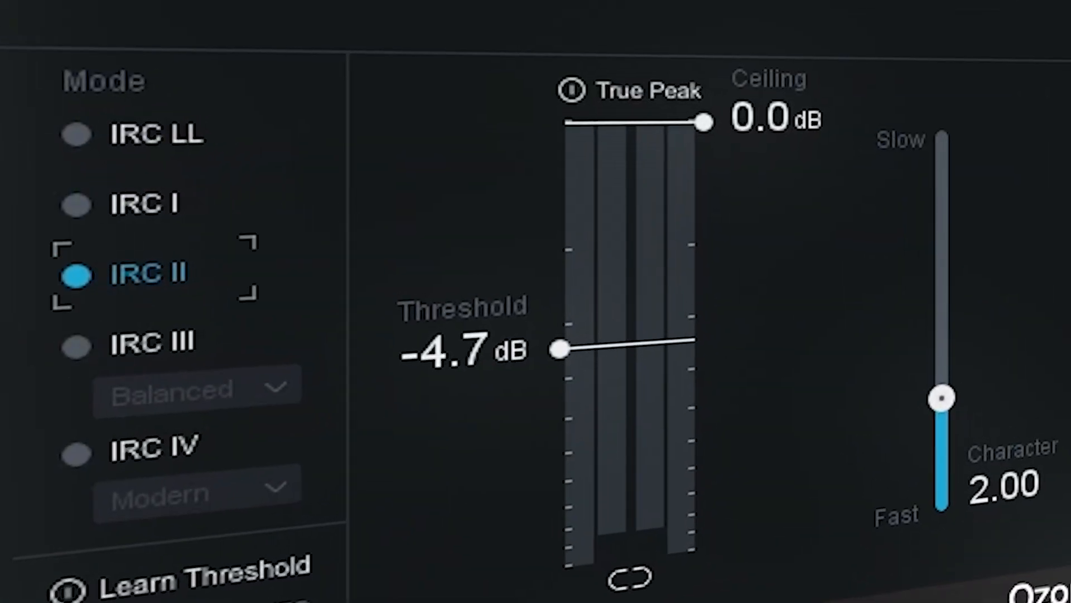
key("space")
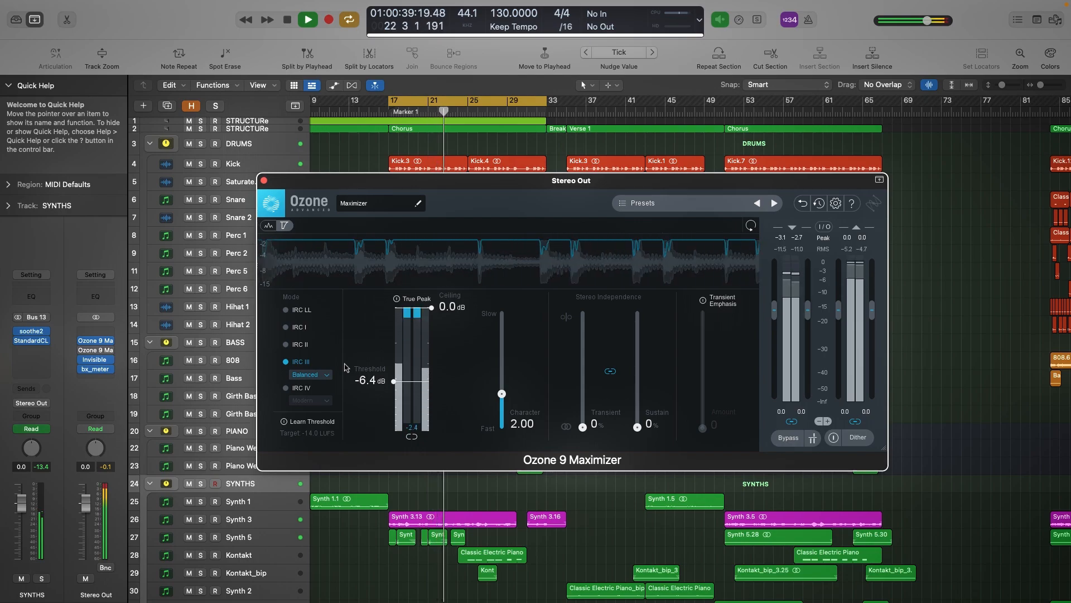
Set the IRC III limiting style to Clipping and audition the mix
key("space")
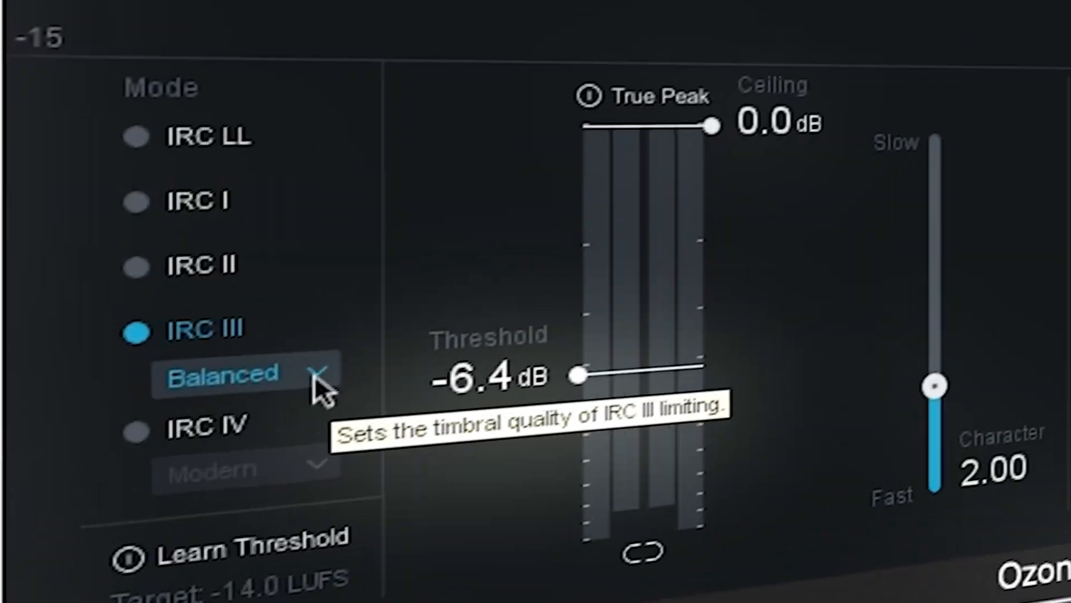
left_click(327, 376)
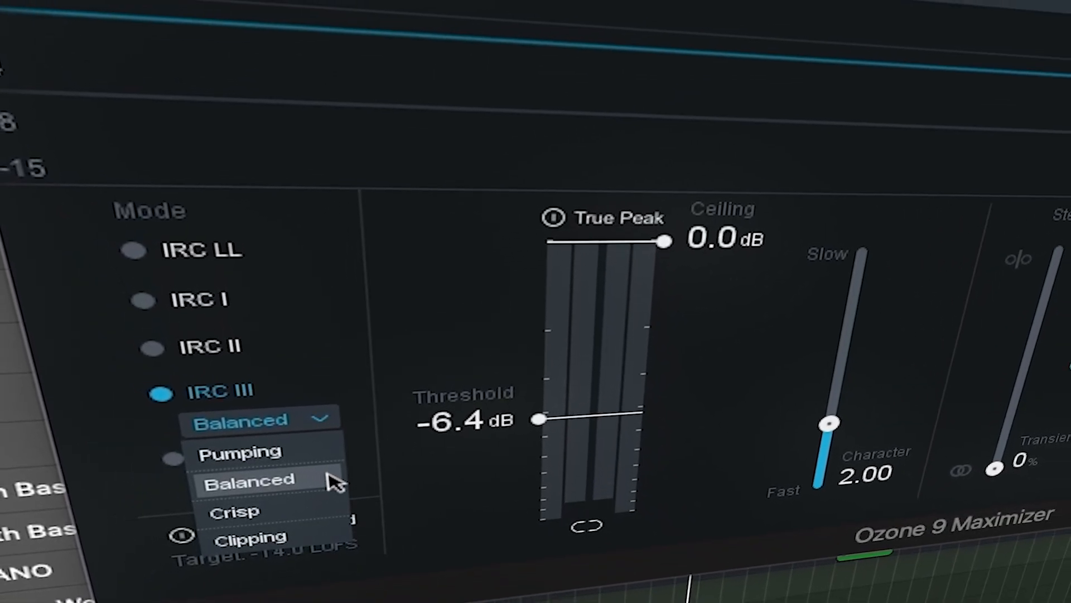
left_click(302, 539)
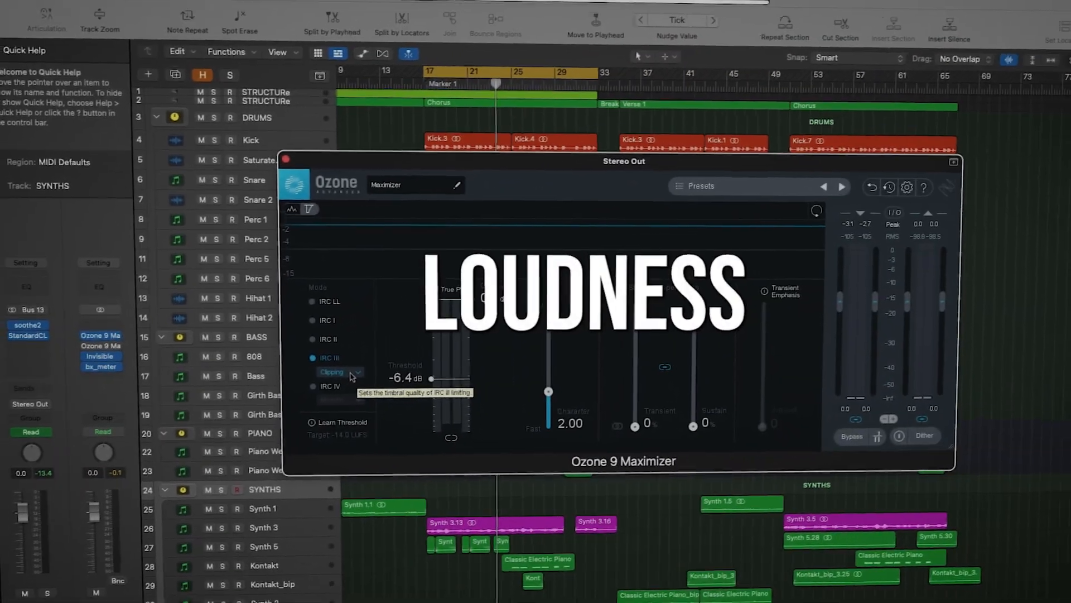
key("space")
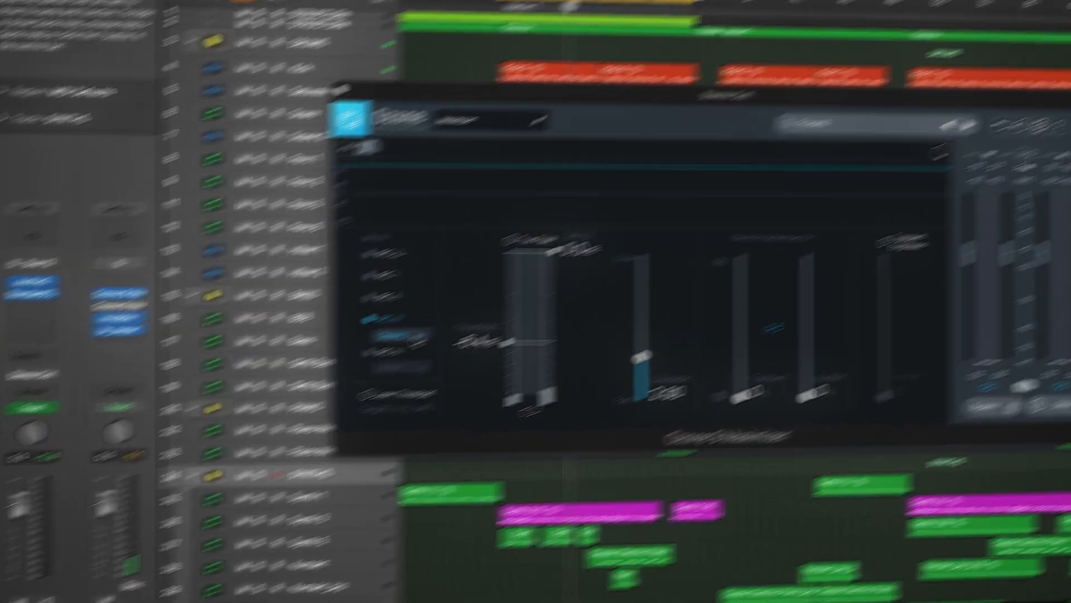
Set the IRC III style to Crisp and raise the threshold to -5.9 dB while auditioning the mix
left_click(323, 379)
left_click(217, 538)
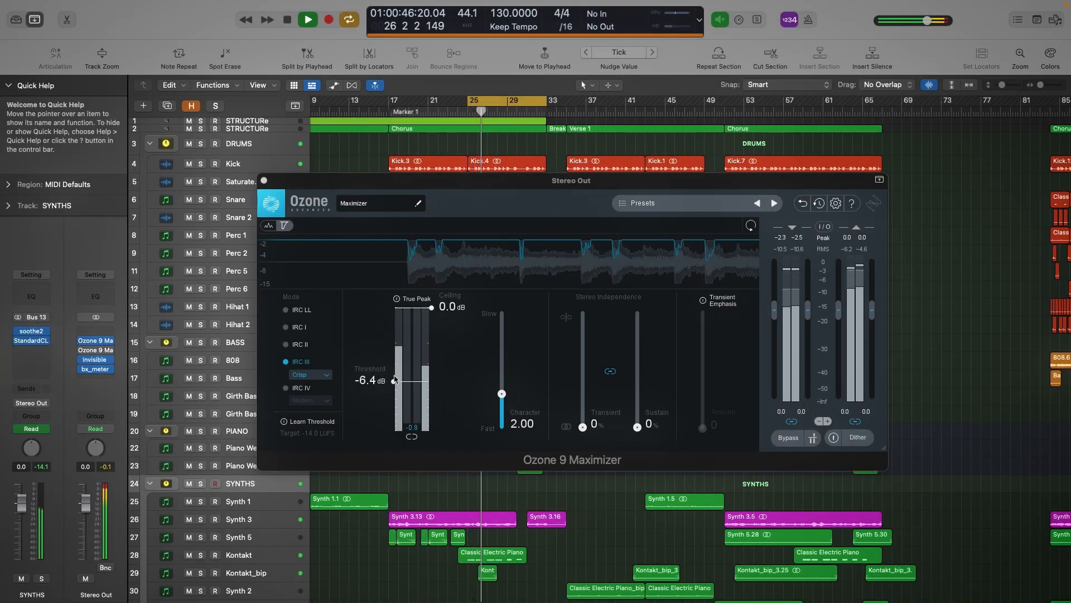
left_click_drag(369, 384, 370, 380)
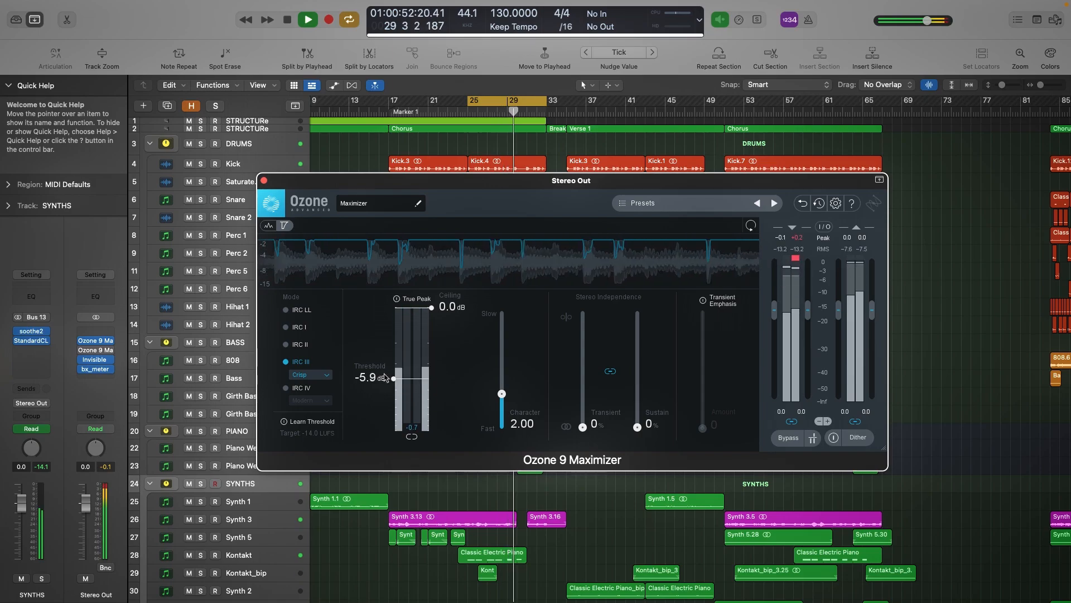
key("space")
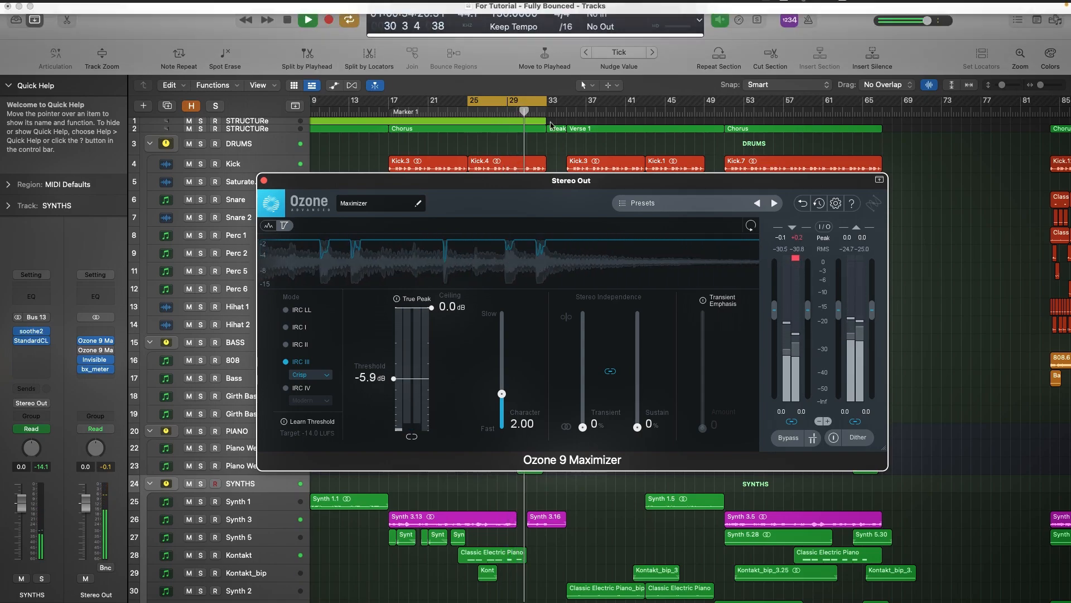
Set the IRC III style to Pumping and audition the looped chorus section
left_click(316, 375)
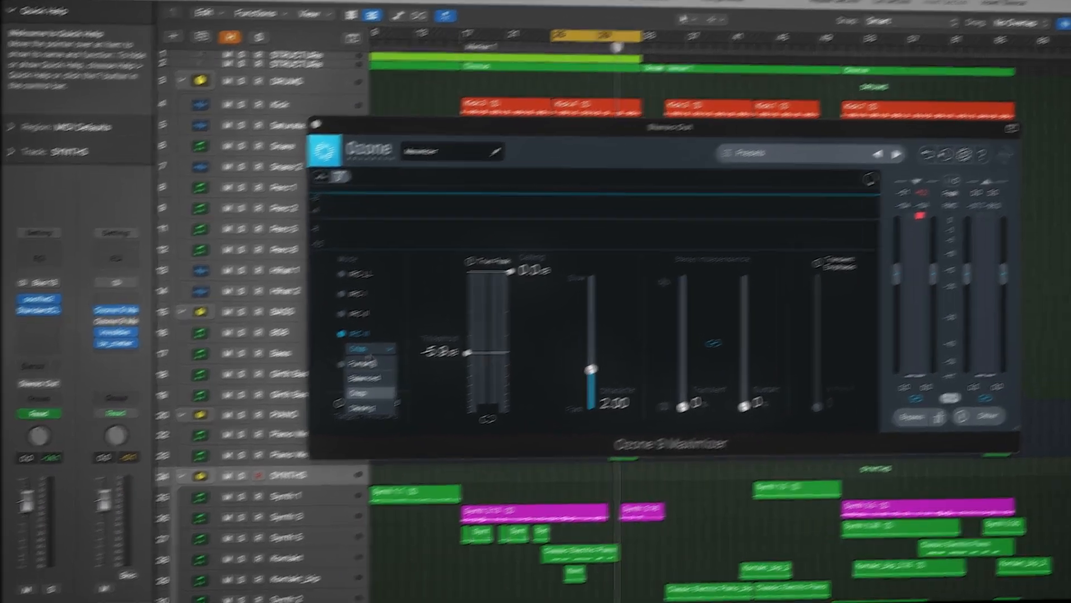
left_click(317, 388)
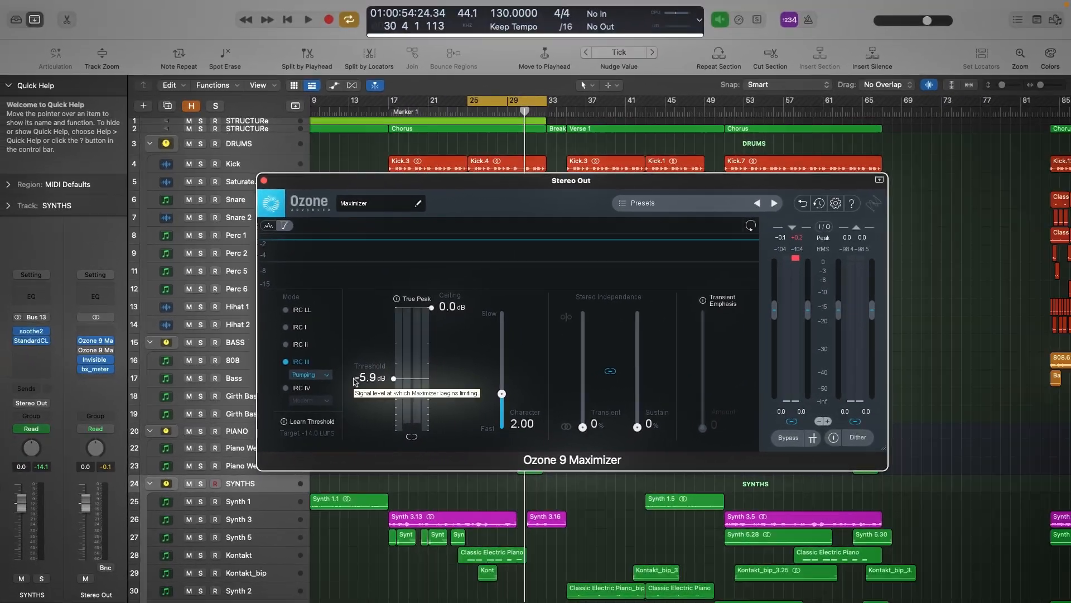
key("space")
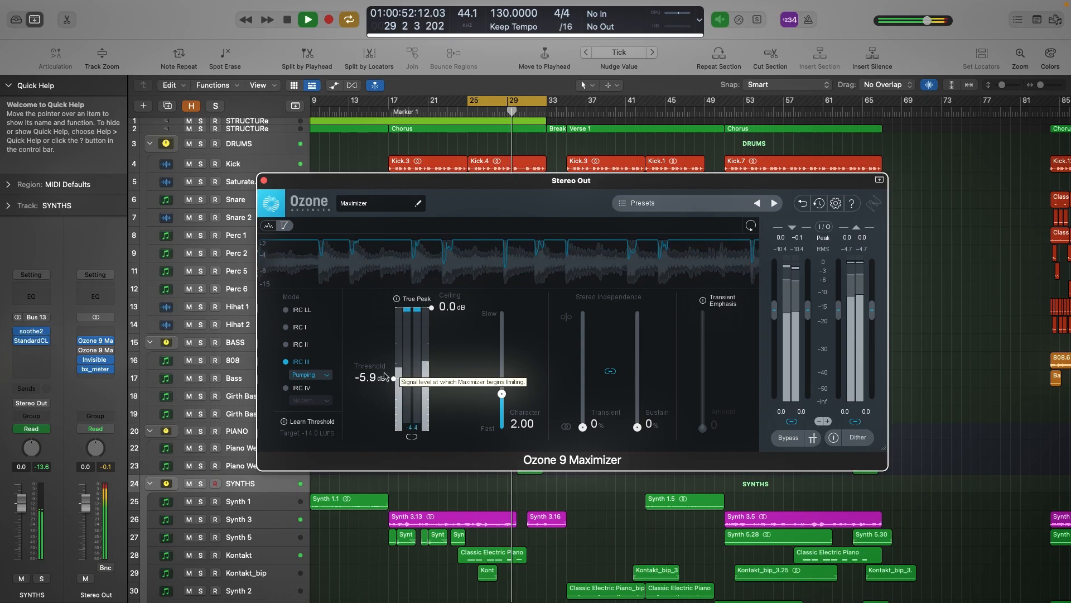
Switch the Maximizer to IRC IV mode and view its style options, keeping Modern
left_click(300, 387)
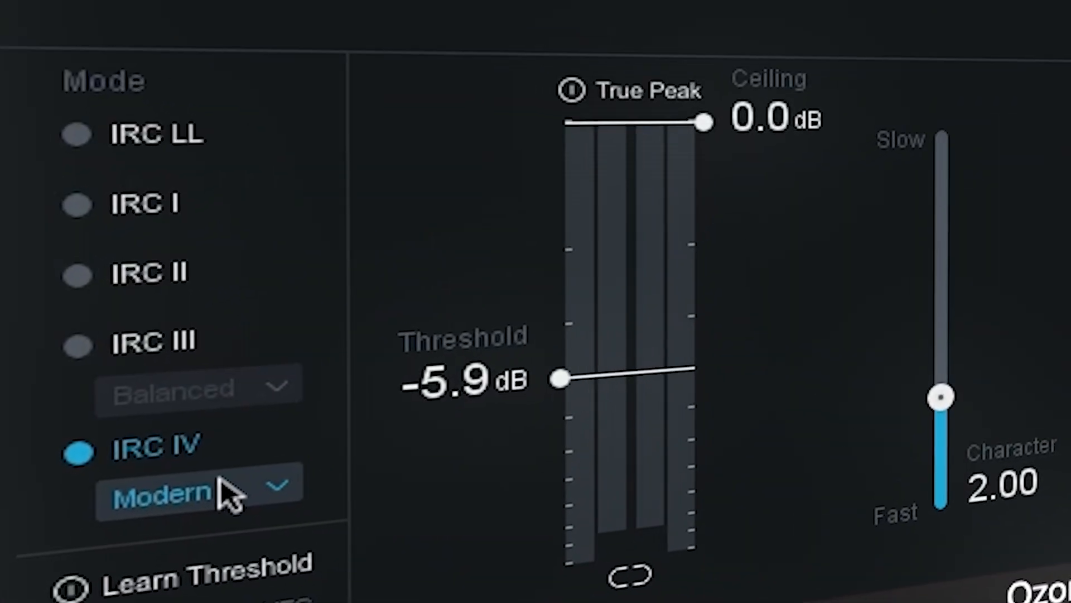
left_click(225, 485)
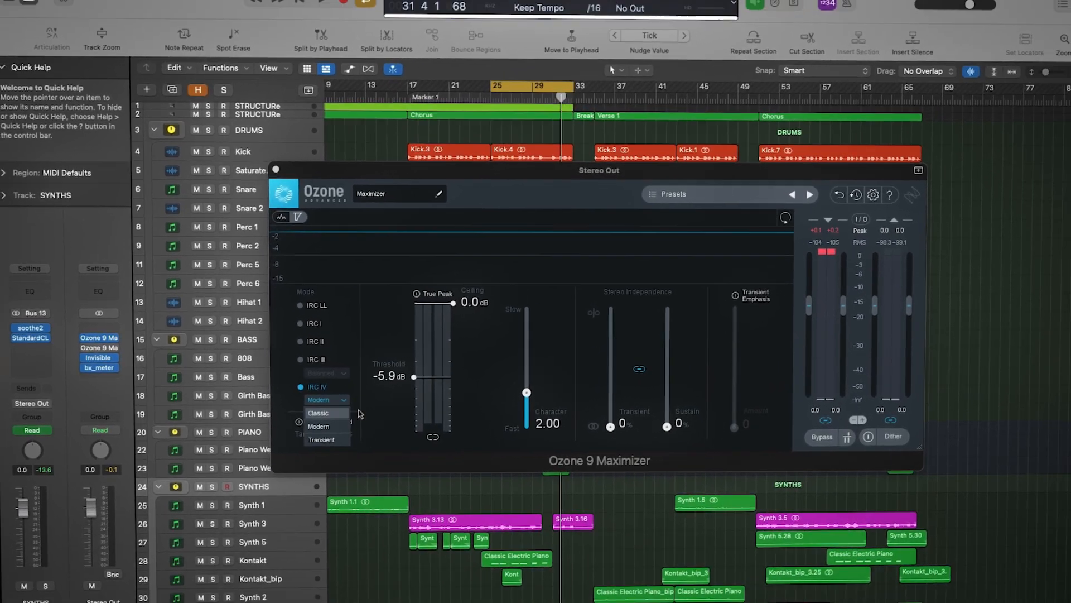
left_click(422, 413)
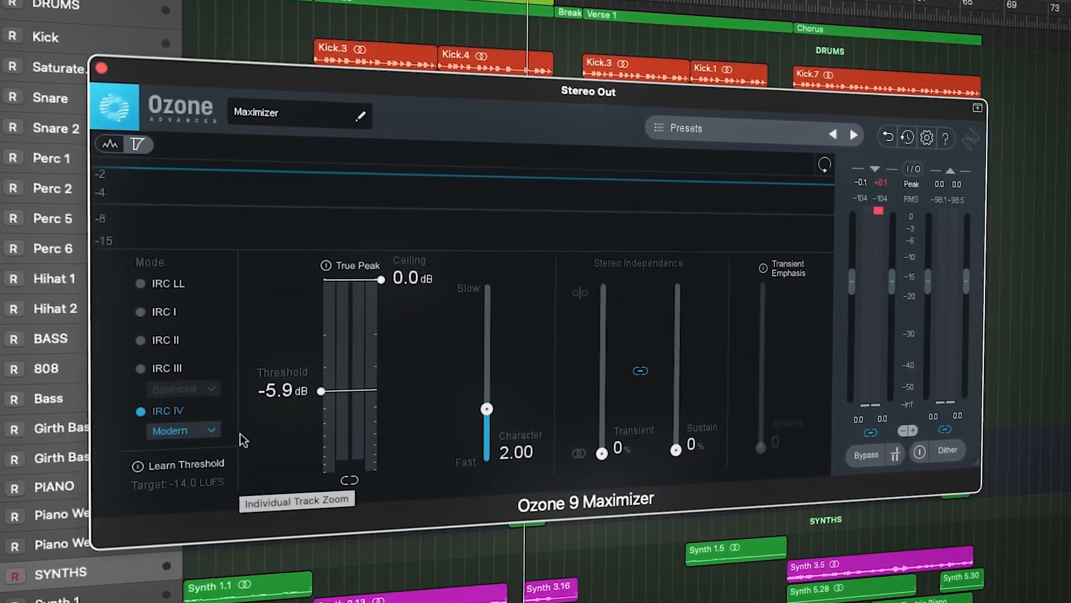
Try the Classic style for IRC IV and set the style to Transient
left_click(201, 431)
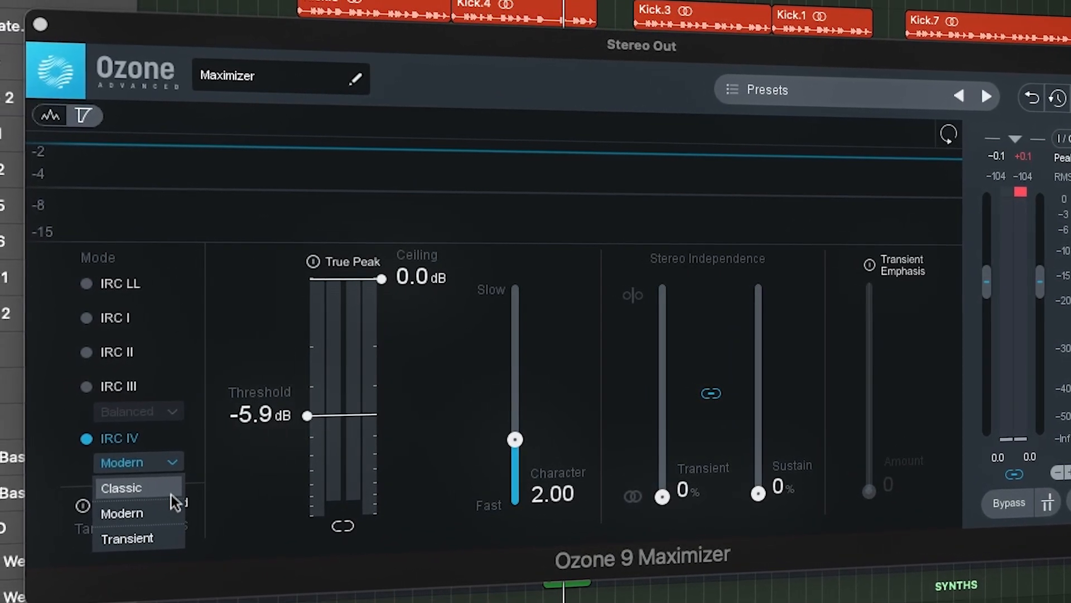
left_click(178, 488)
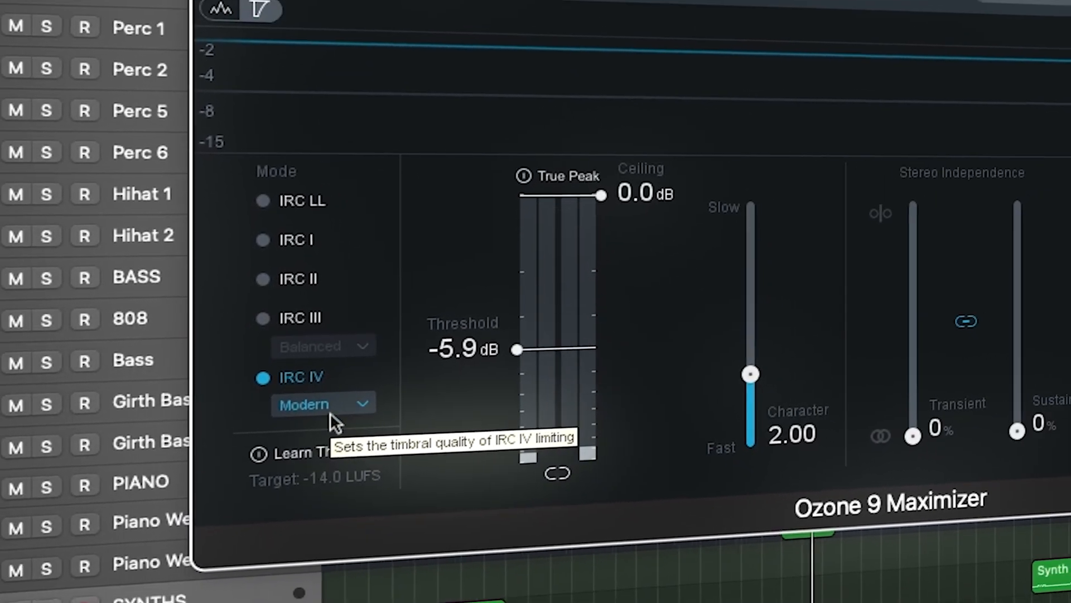
left_click(330, 410)
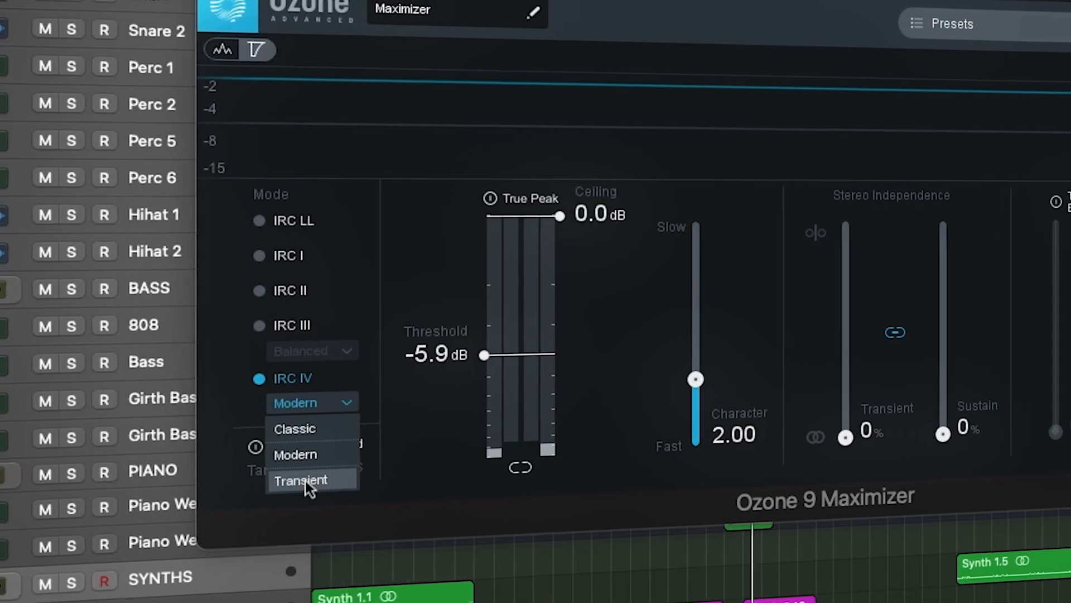
left_click(305, 481)
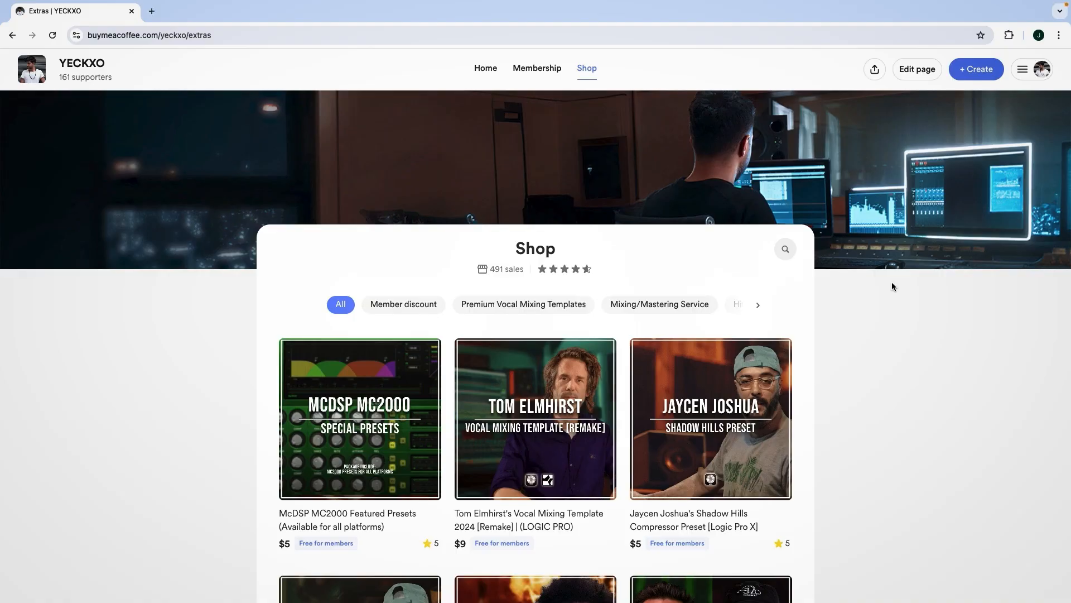
Browse the presets, mixing templates and services offered on the YECKXO shop page in the browser
scroll(892, 282, "down", 3)
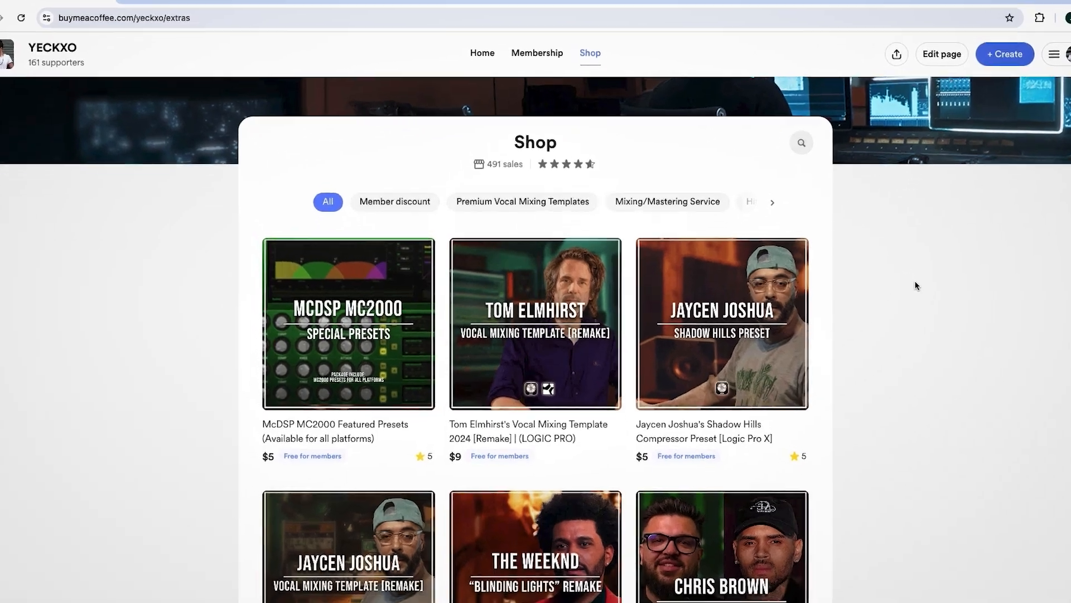
scroll(981, 282, "down", 5)
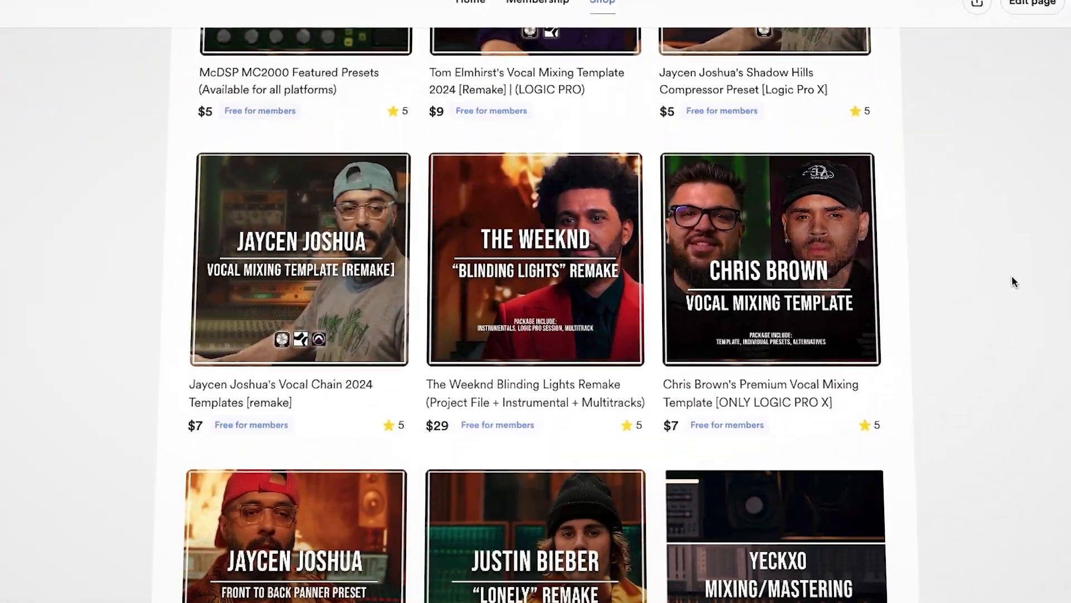
scroll(1019, 276, "down", 4)
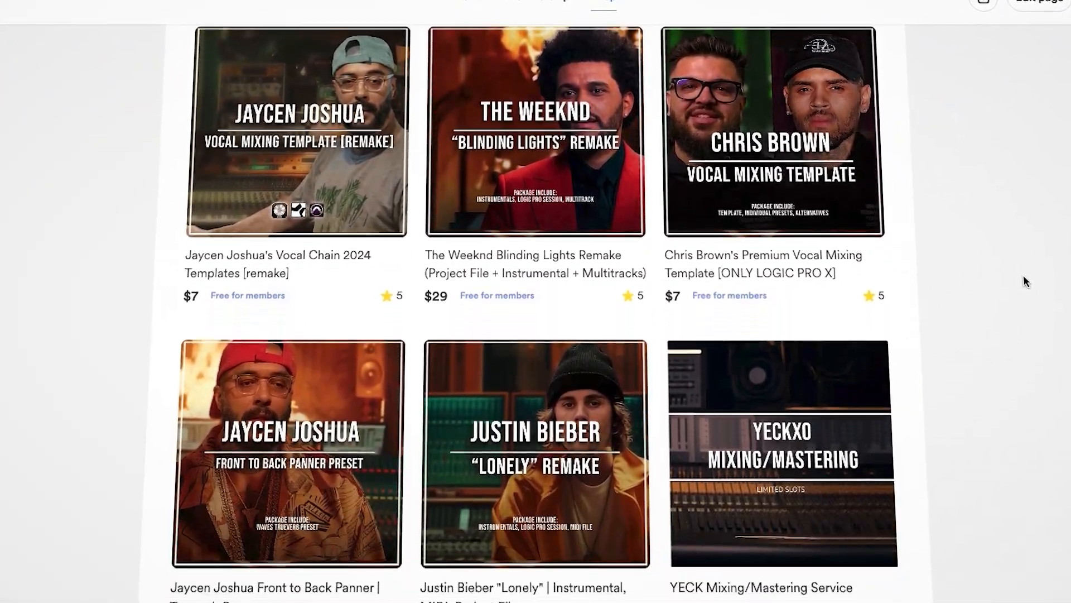
scroll(1025, 281, "down", 5)
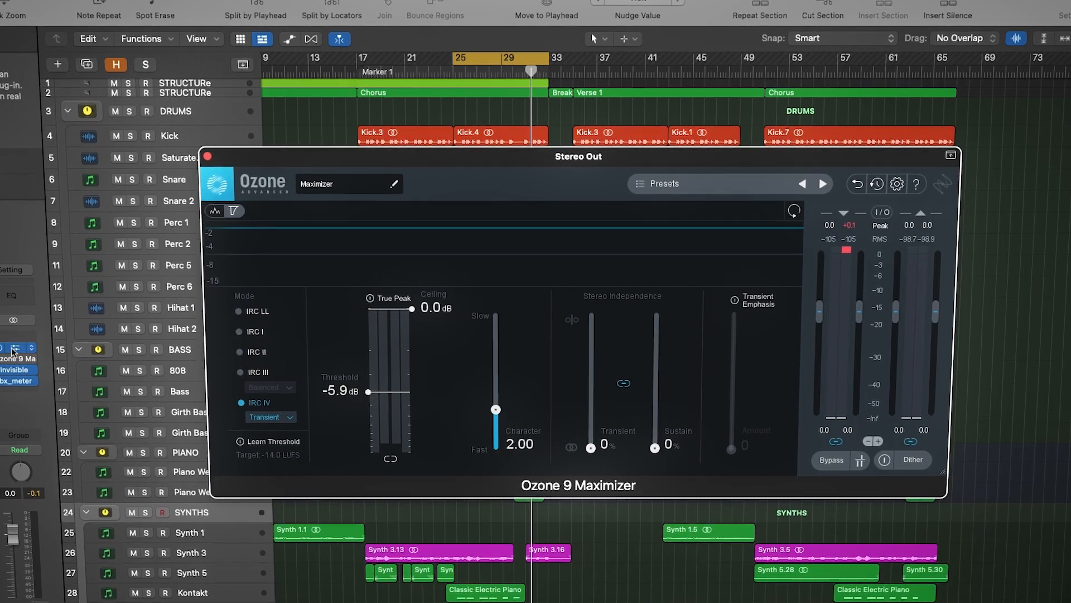
In Logic Pro, replace the existing Maximizer on the Stereo Out with a new Ozone 9 Maximizer instance
left_click(32, 347)
left_click(50, 380)
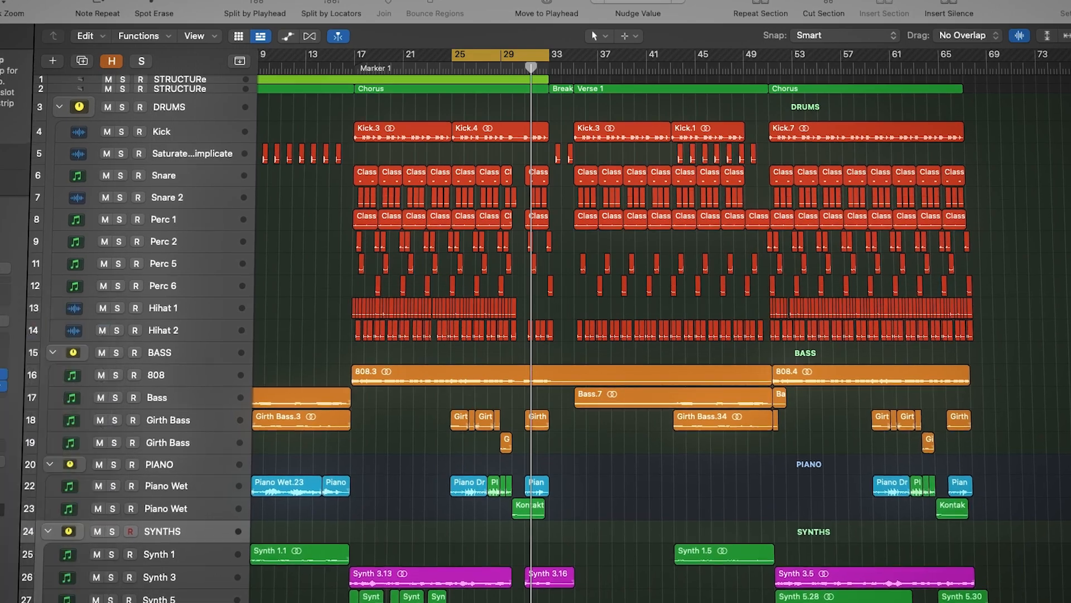
left_click(2, 339)
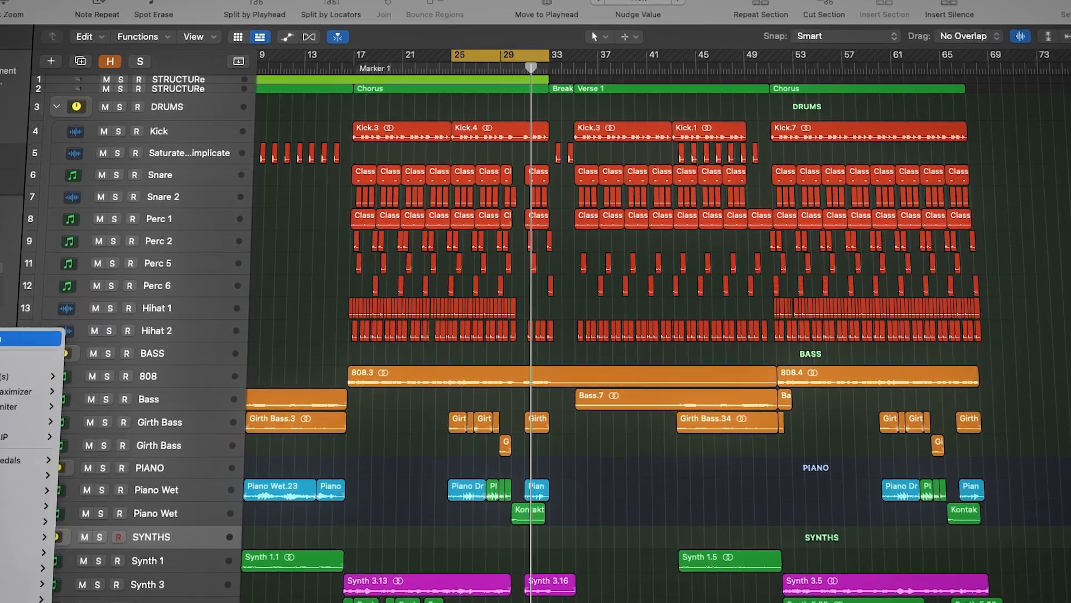
mouse_move(17, 406)
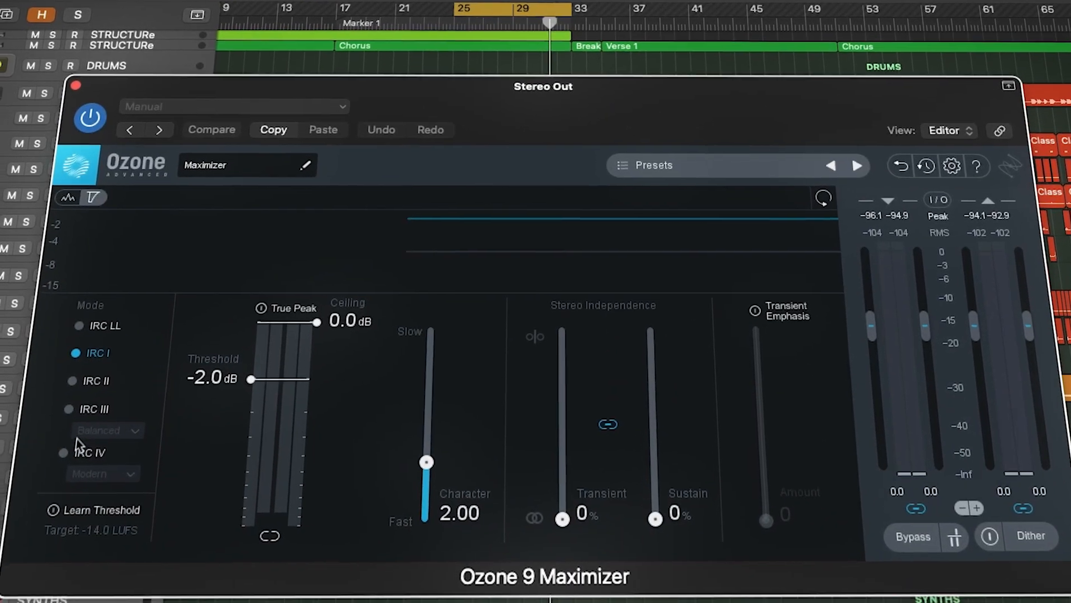
Set the new Maximizer to IRC IV mode with the Modern style and lower its threshold to about -5.5 dB
left_click(56, 456)
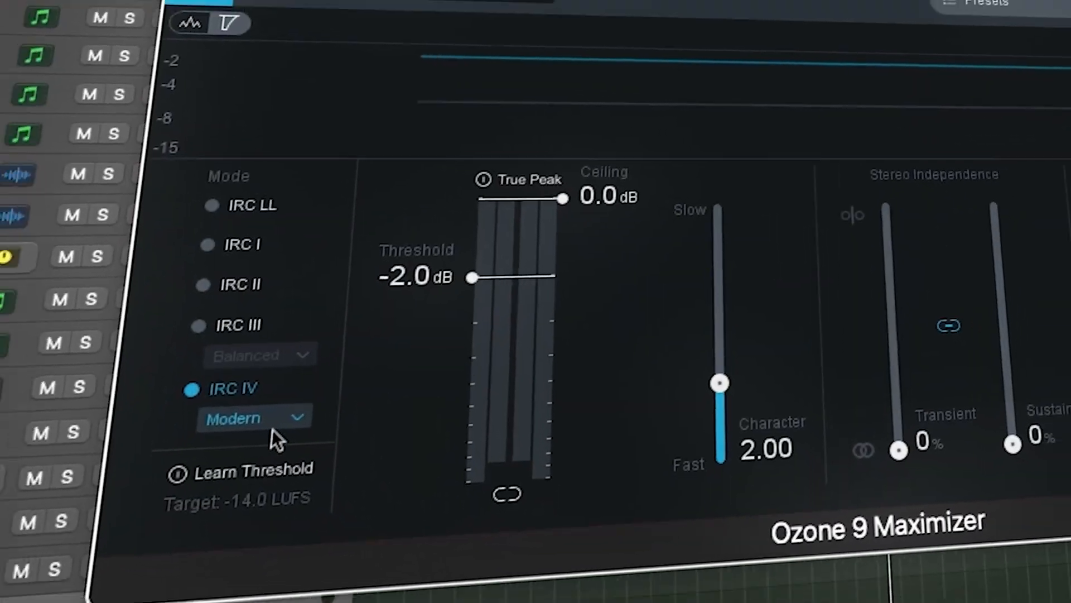
left_click(94, 477)
left_click(324, 441)
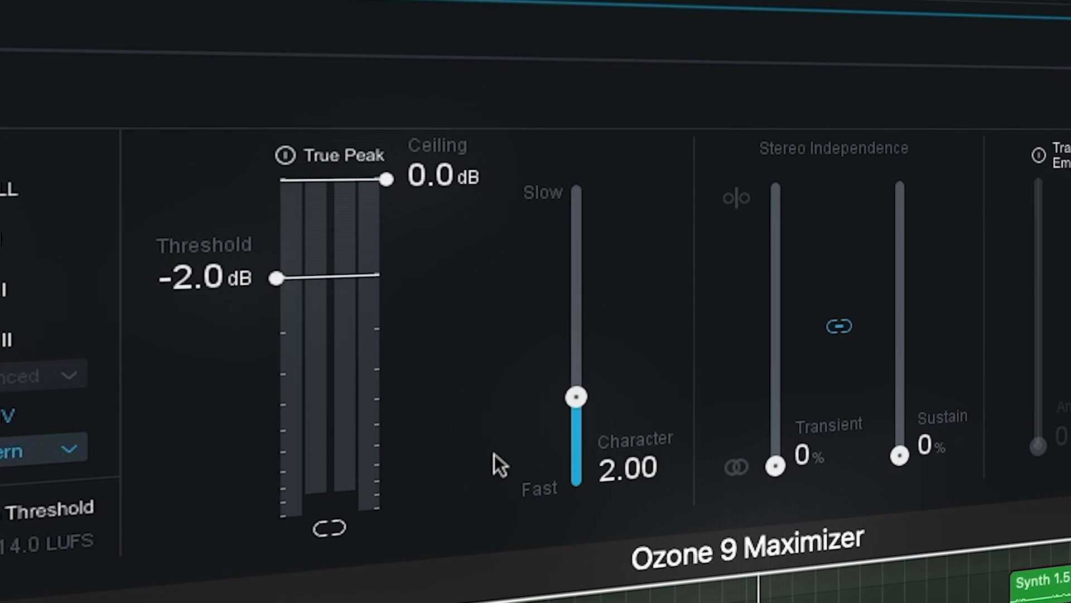
left_click_drag(240, 277, 248, 358)
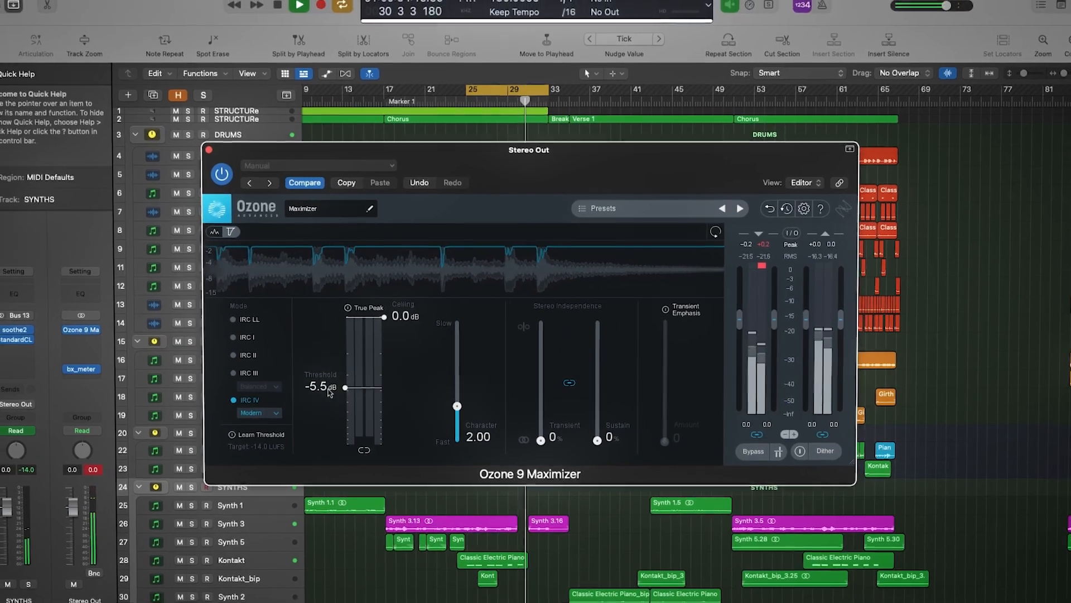
Stop playback and set the Maximizer's ceiling to -0.5 dB
key("space")
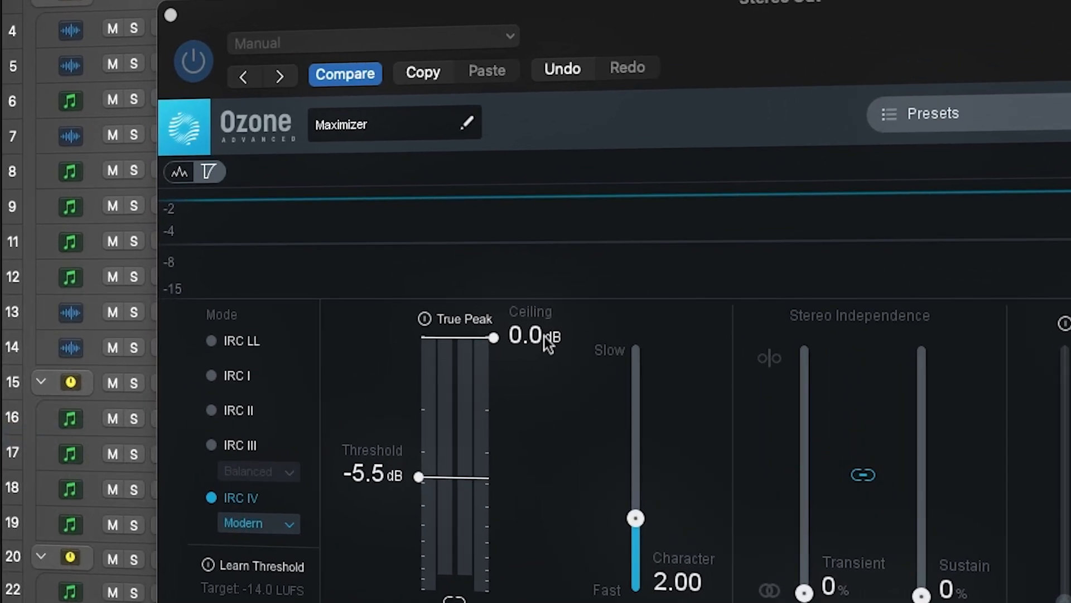
double_click(535, 330)
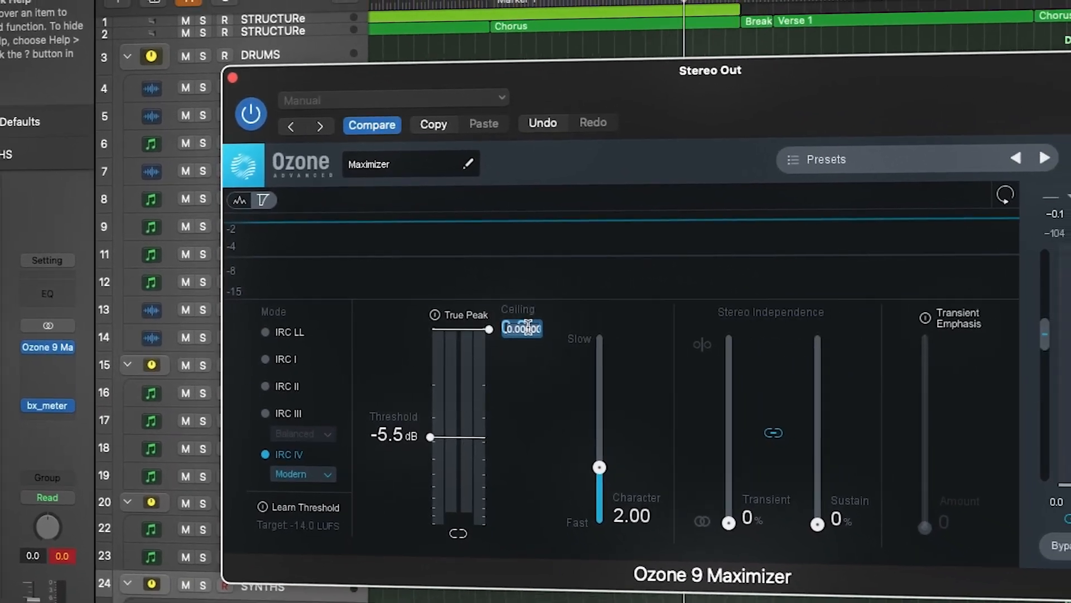
type("-0.5")
key("Return")
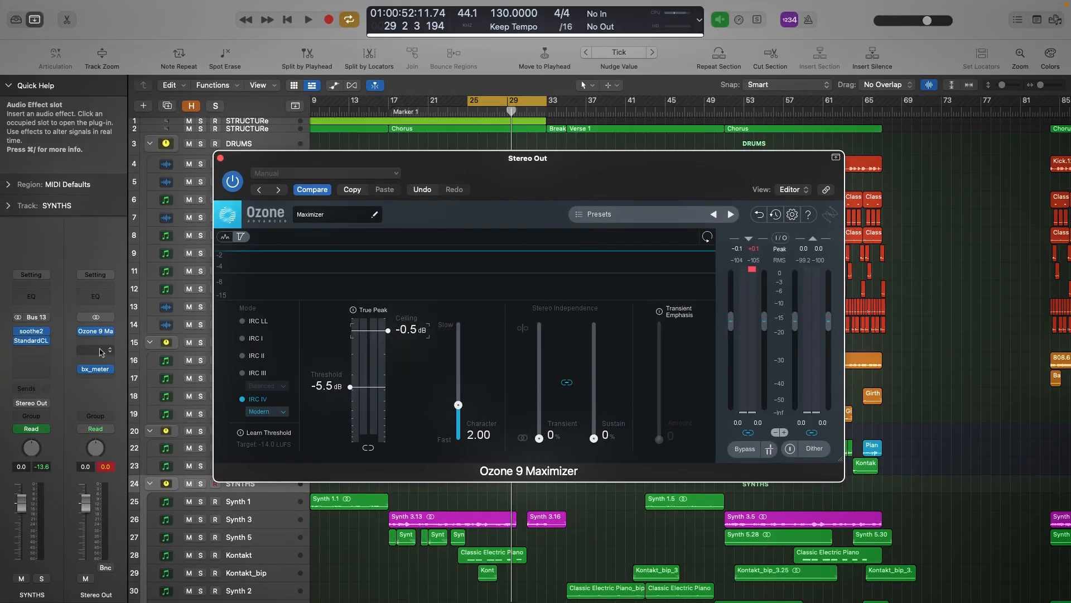
Add a second Ozone 9 Maximizer after the first on the Stereo Out and set it to IRC IV with the Transient style
left_click(101, 350)
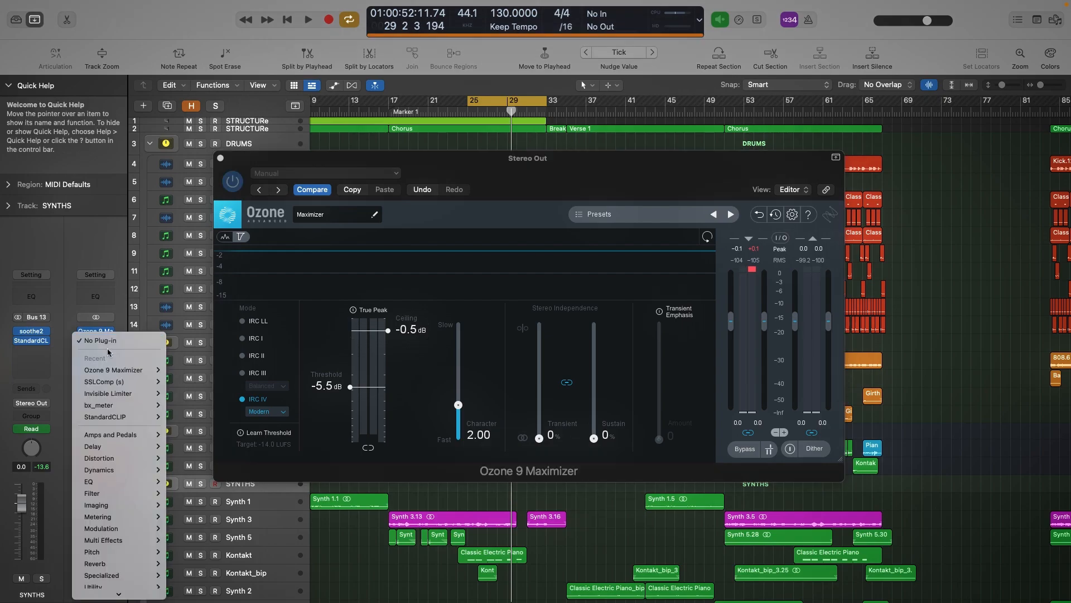
left_click_drag(659, 177, 520, 178)
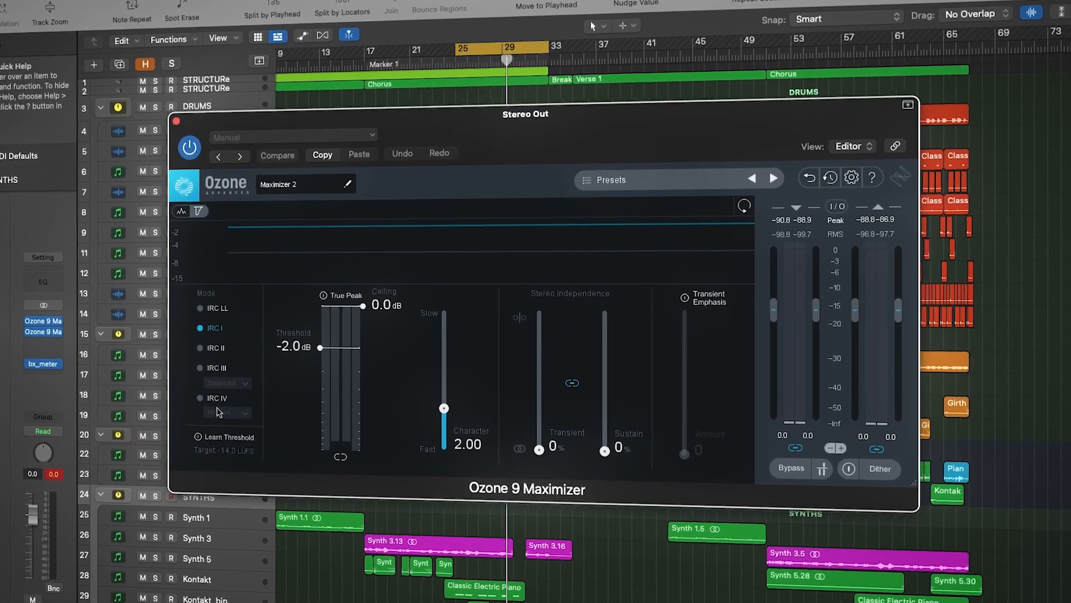
left_click(255, 399)
left_click(223, 413)
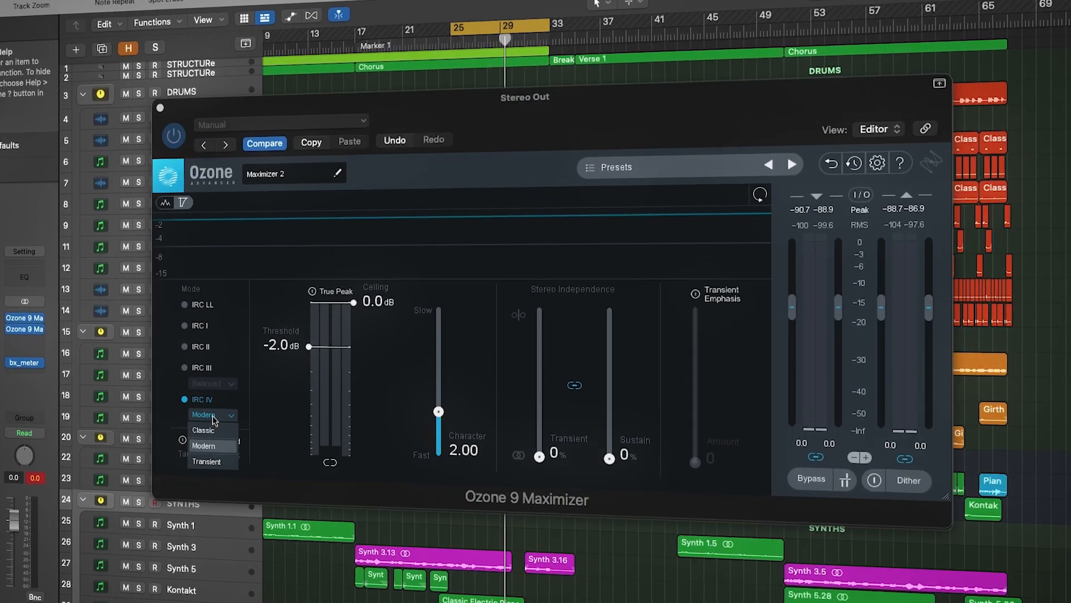
left_click(225, 447)
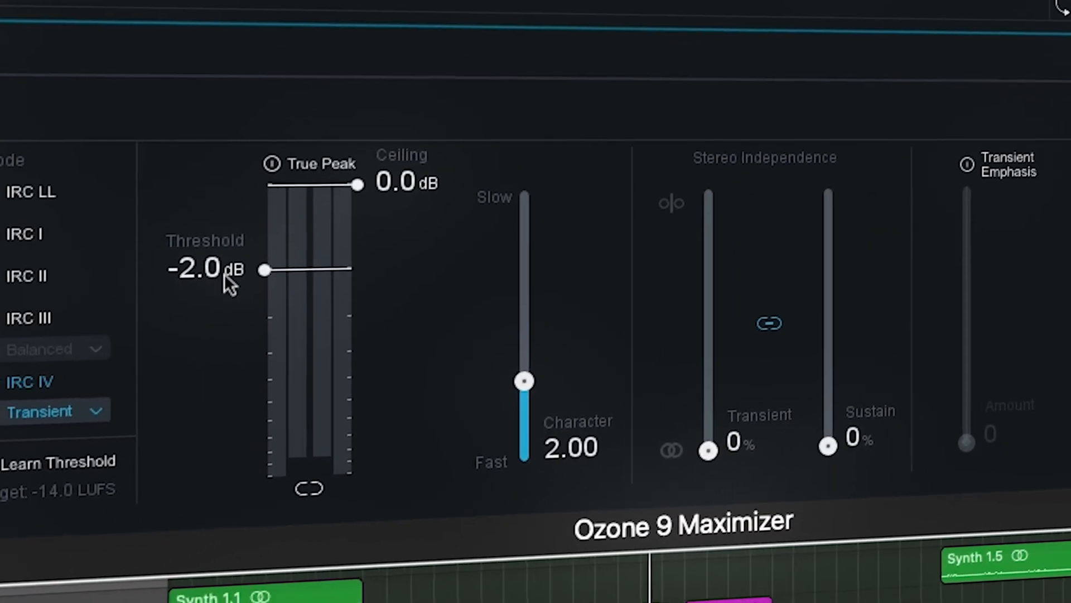
Play the mix and lower the second Maximizer's threshold to -4.2 dB
key("space")
left_click_drag(213, 264, 213, 266)
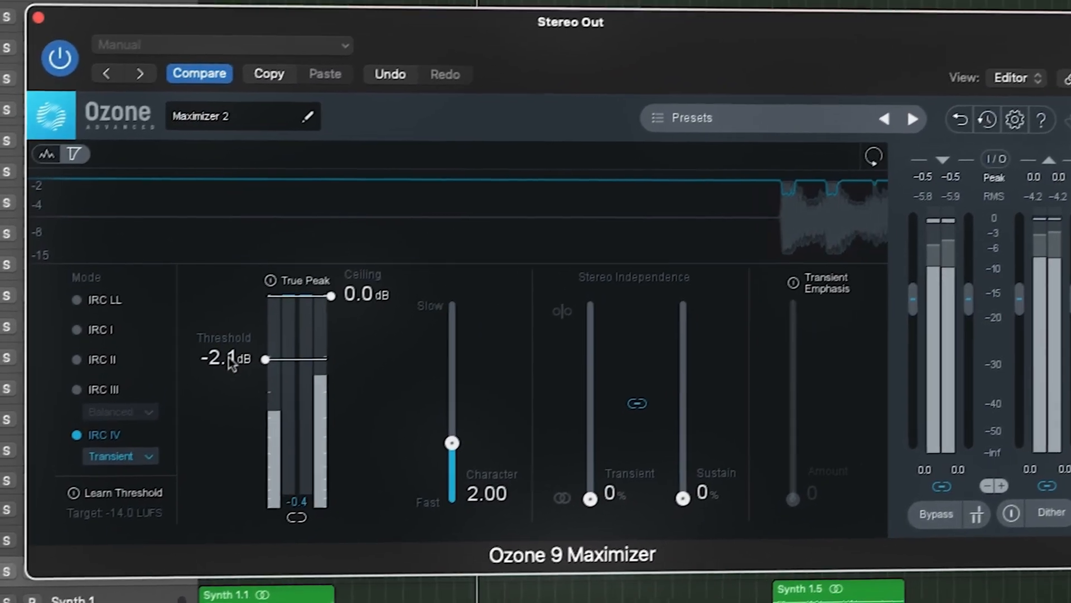
mouse_move(231, 363)
left_mouse_down()
mouse_move(254, 346)
mouse_move(214, 365)
left_mouse_up()
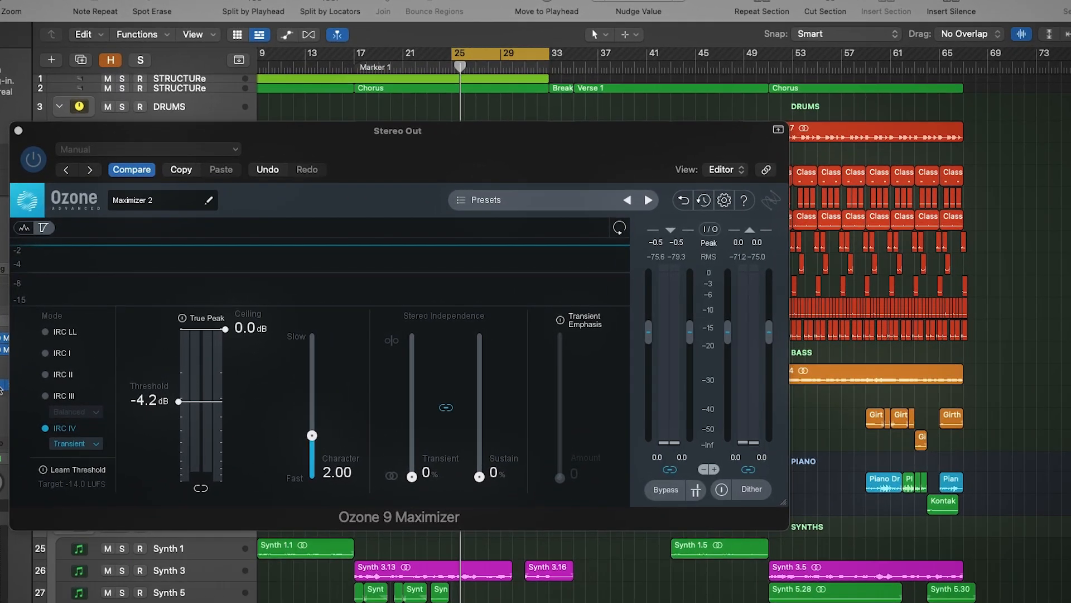
Open bx_meter on the Stereo Out and check the master's peak and RMS levels during playback
left_click(0, 386)
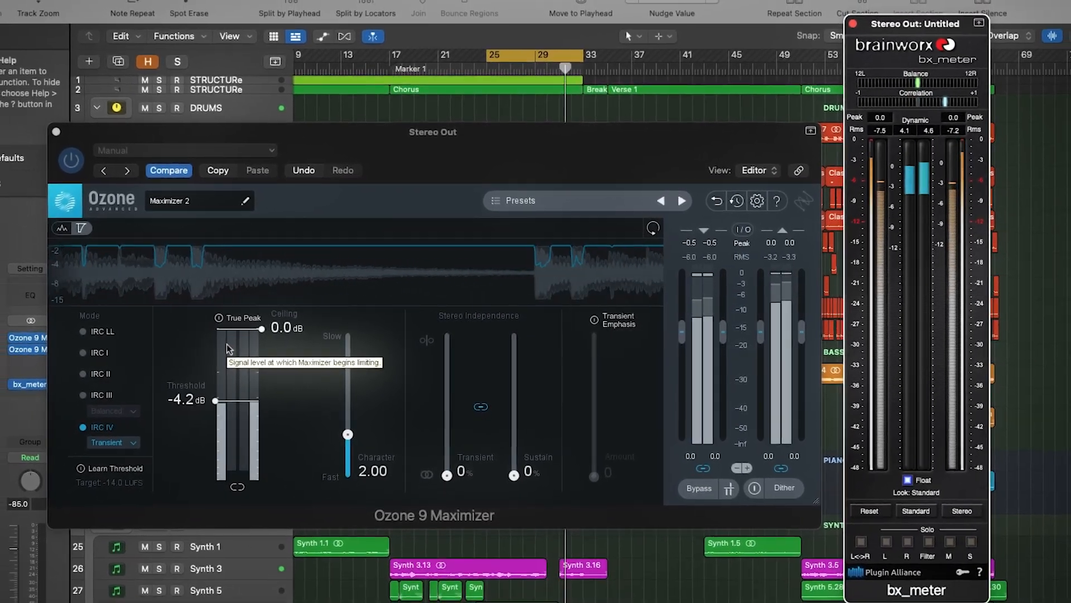
key("space")
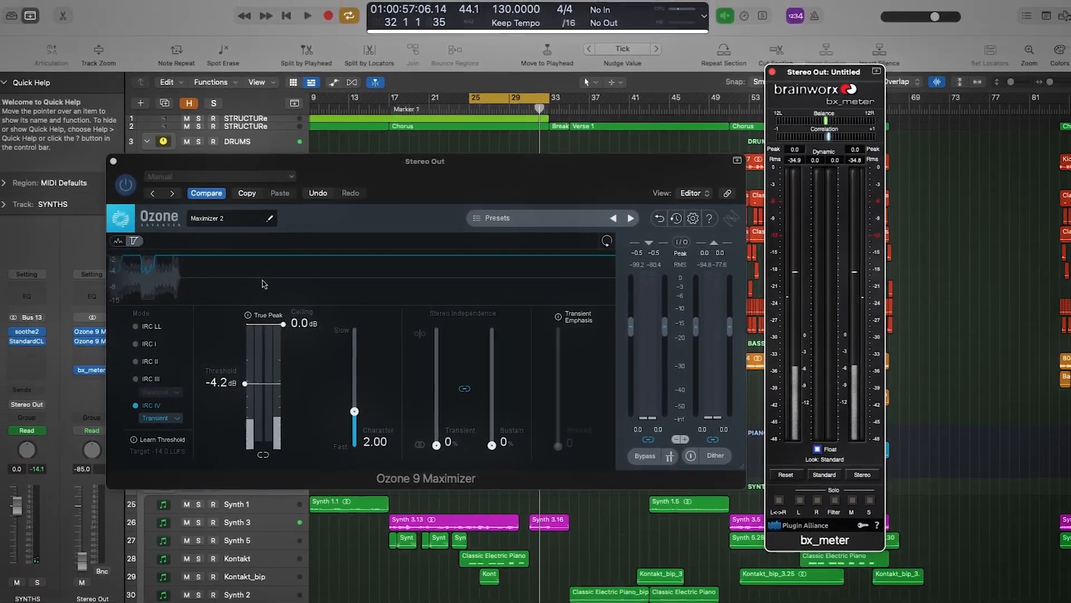
key("space")
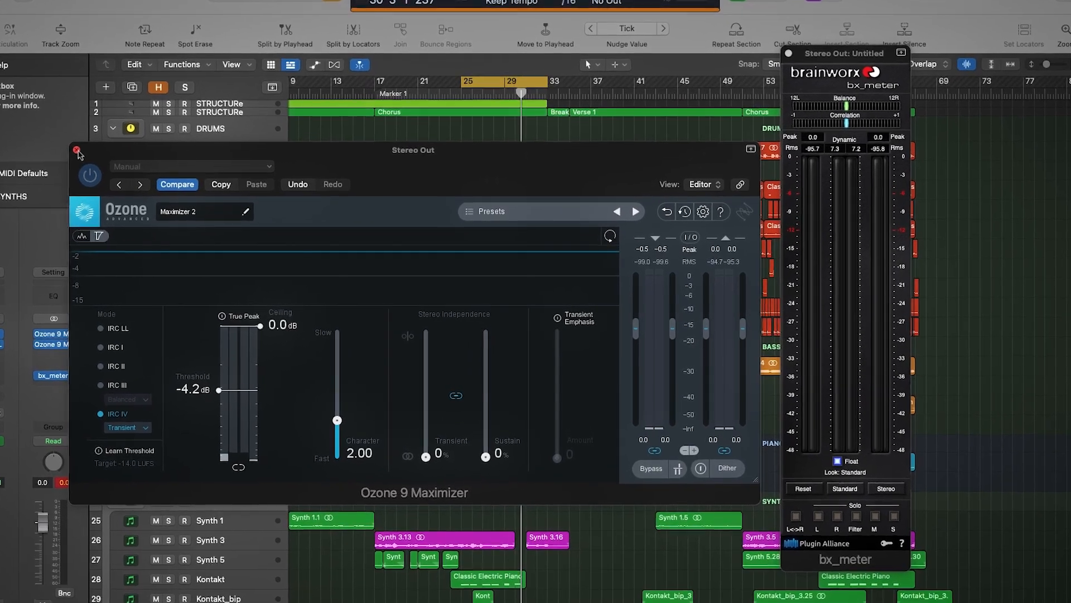
Close the second Maximizer's window and insert the Invisible Limiter after it on the Stereo Out
left_click(74, 150)
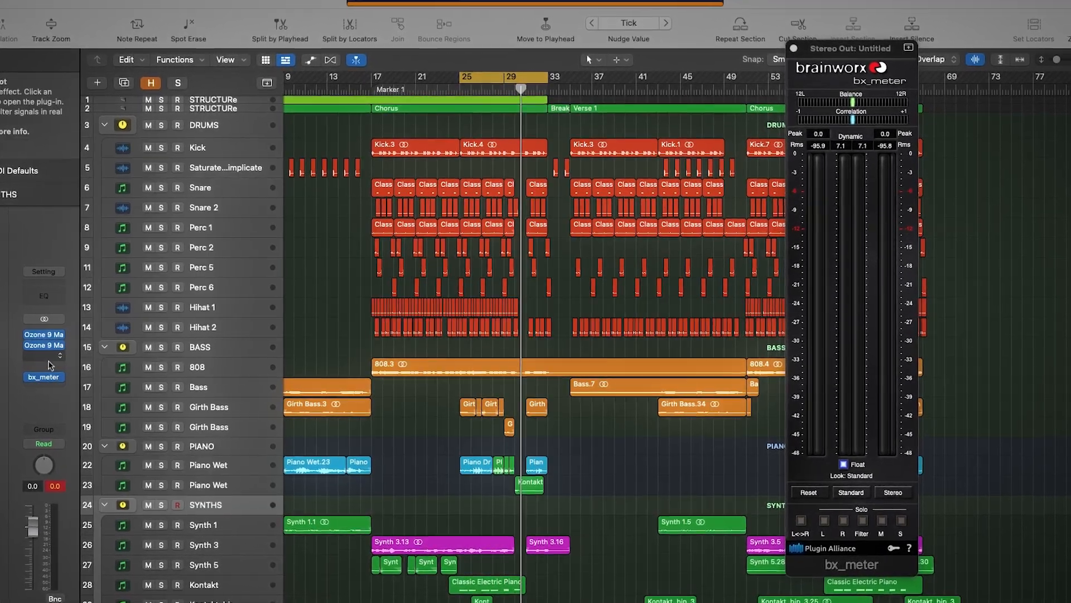
left_click(53, 355)
left_click(132, 417)
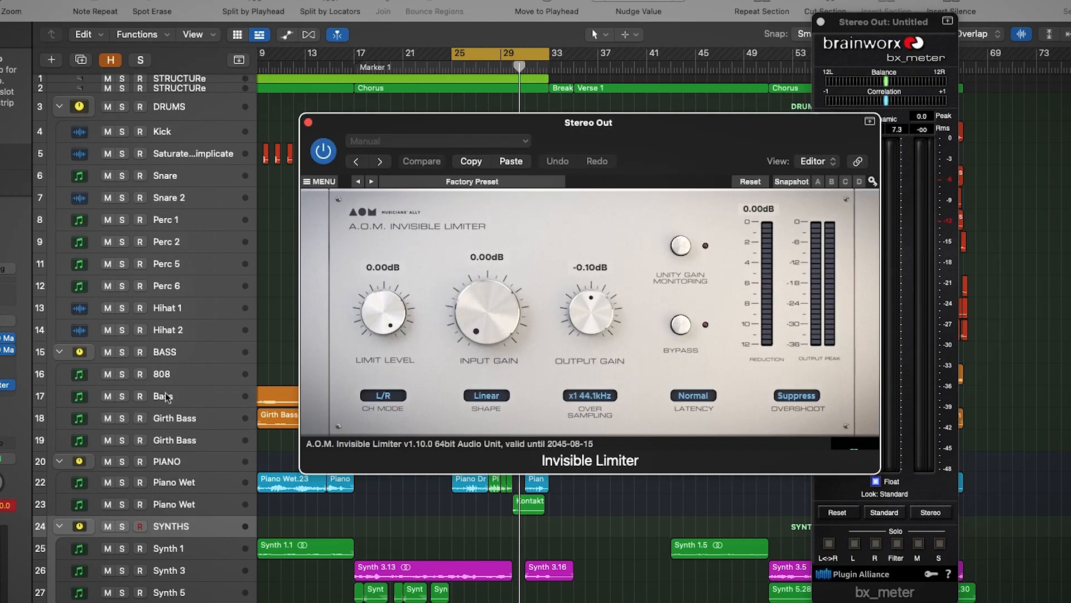
Play the mix, raise the Invisible Limiter's input gain to 0.27 dB and move its window clear of bx_meter
key("space")
left_click_drag(514, 336, 514, 324)
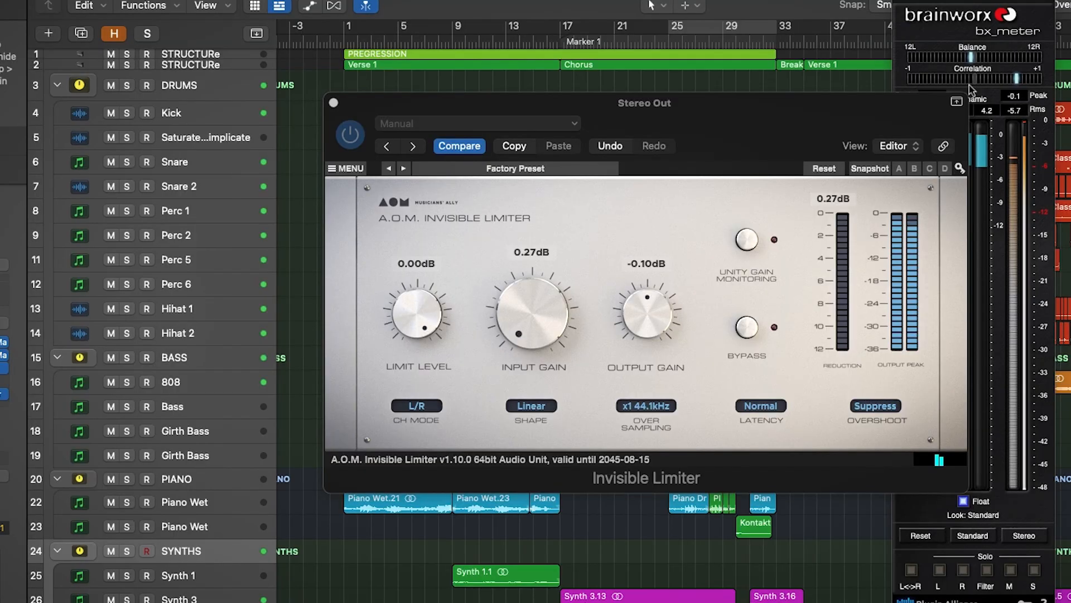
left_click_drag(734, 127, 552, 123)
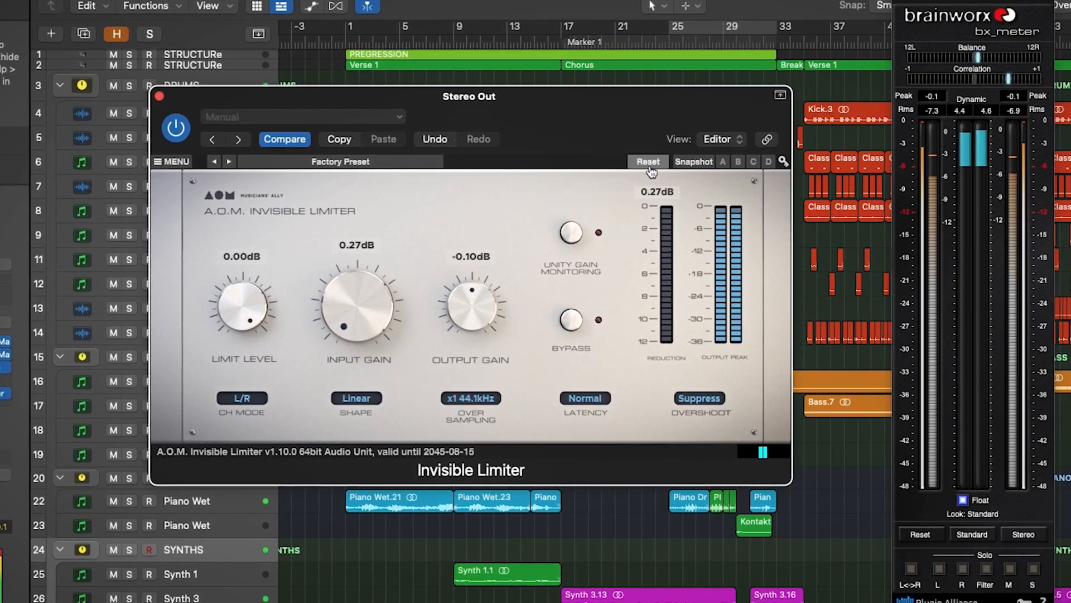